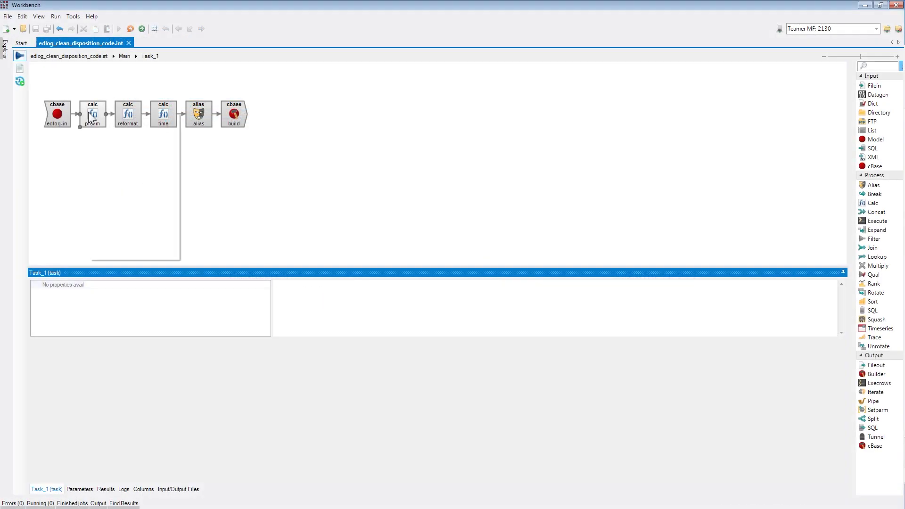
Bring up the actions menu for the prelim calculation step
{"action": "right_click", "coordinate": [89, 112]}
Test prelim, run data_source_build.prd, then review server Users, Groups, Projects and Properties
{"action": "left_click", "coordinate": [106, 117]}
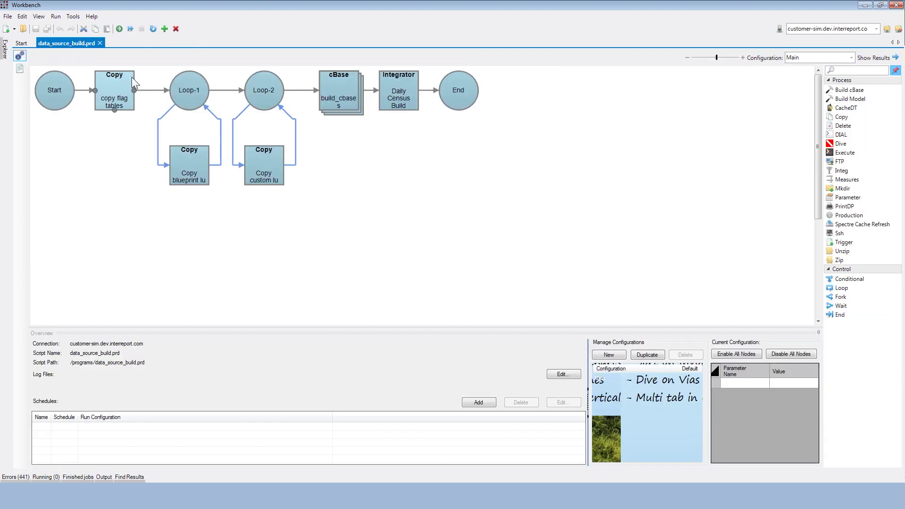
{"action": "left_click", "coordinate": [120, 29]}
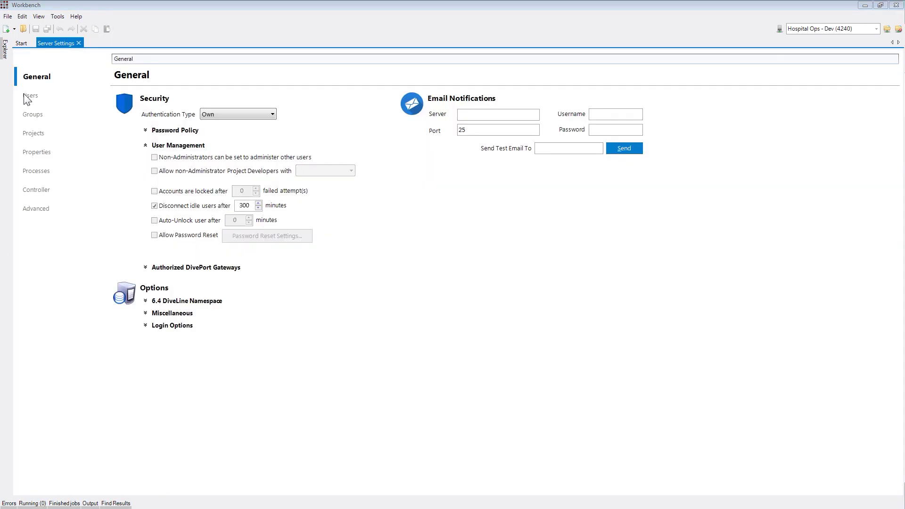
{"action": "left_click", "coordinate": [26, 97]}
{"action": "left_click", "coordinate": [30, 117]}
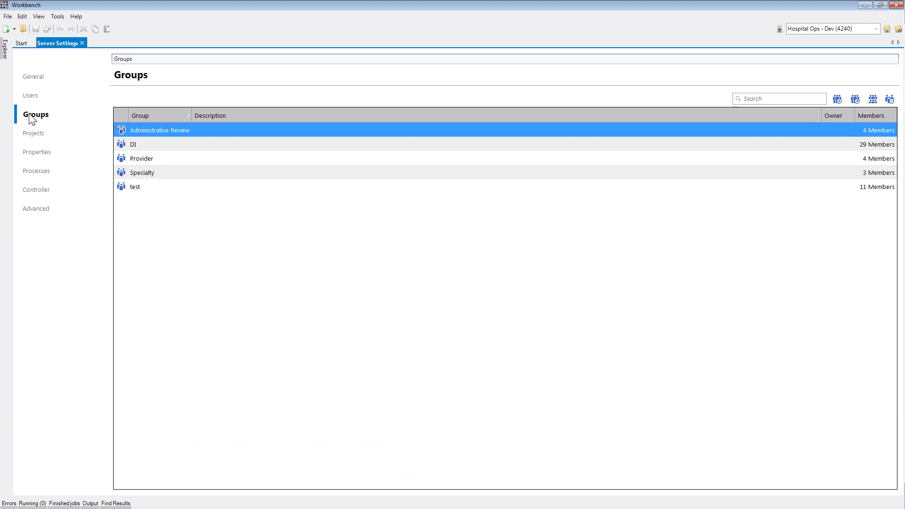
{"action": "left_click", "coordinate": [30, 140]}
{"action": "left_click", "coordinate": [29, 151]}
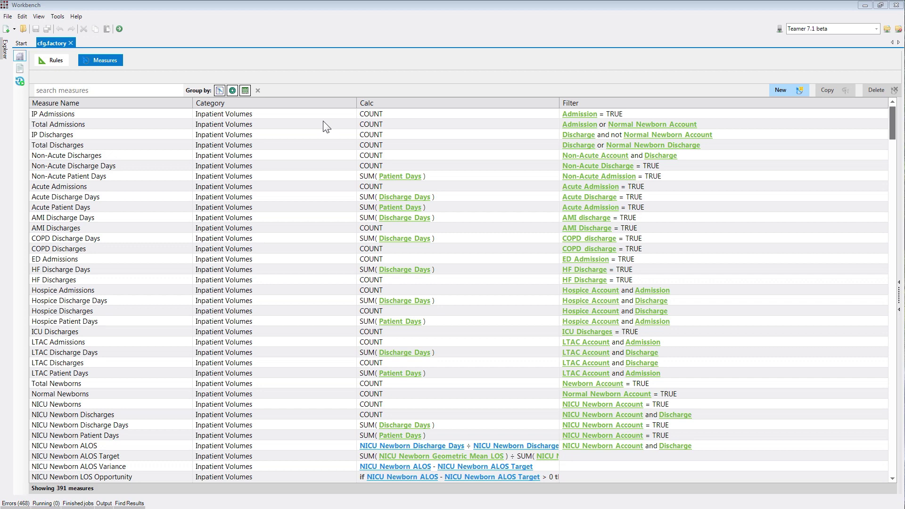
Search 'acute alos', inspect the Acute ALOS measure's definition, and rerun the measure factory
{"action": "left_click", "coordinate": [71, 89]}
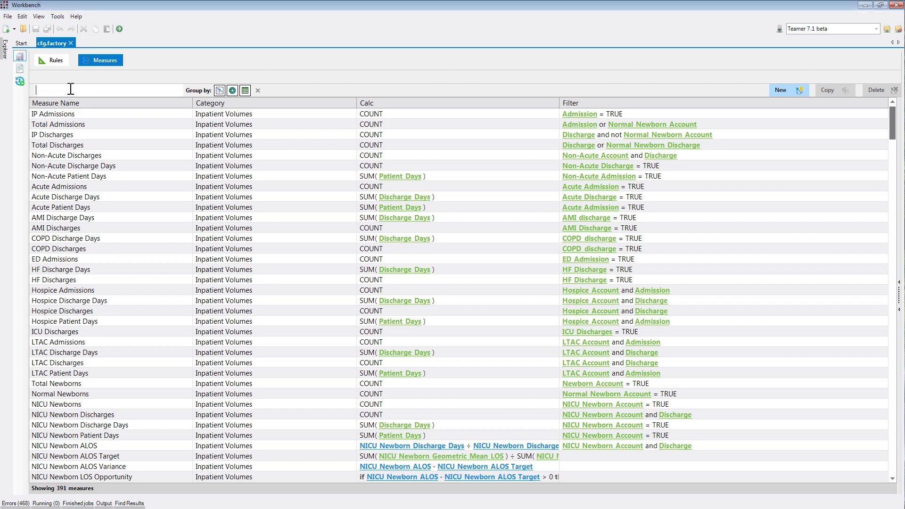
{"action": "type", "text": "acute alos"}
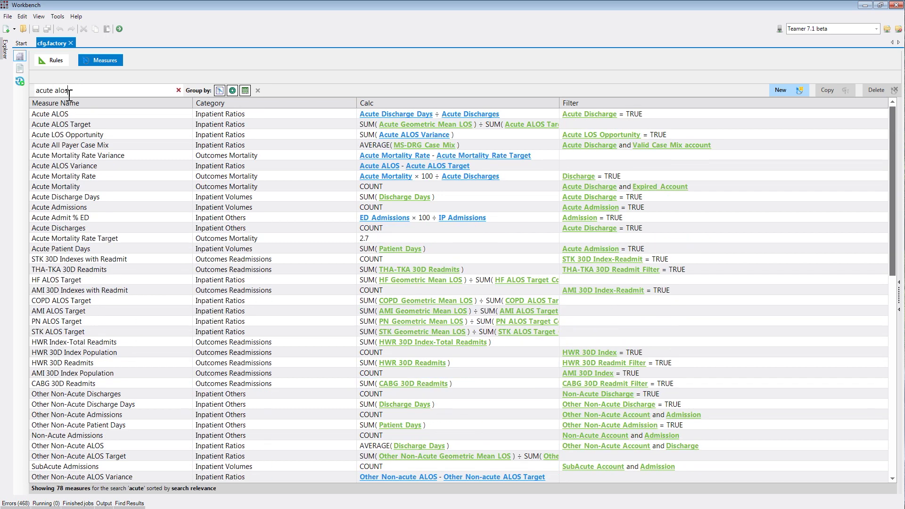
{"action": "left_click", "coordinate": [73, 135]}
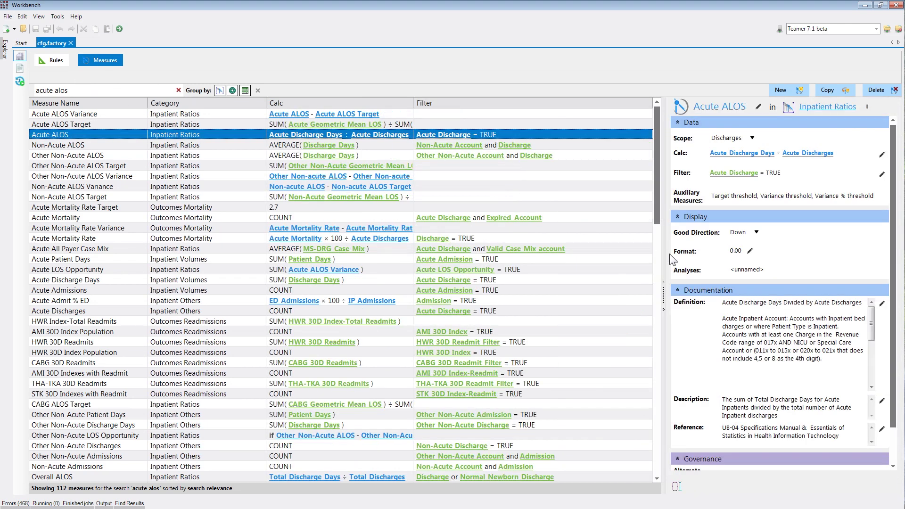
{"action": "scroll", "coordinate": [892, 147], "scroll_direction": "down", "scroll_amount": 2}
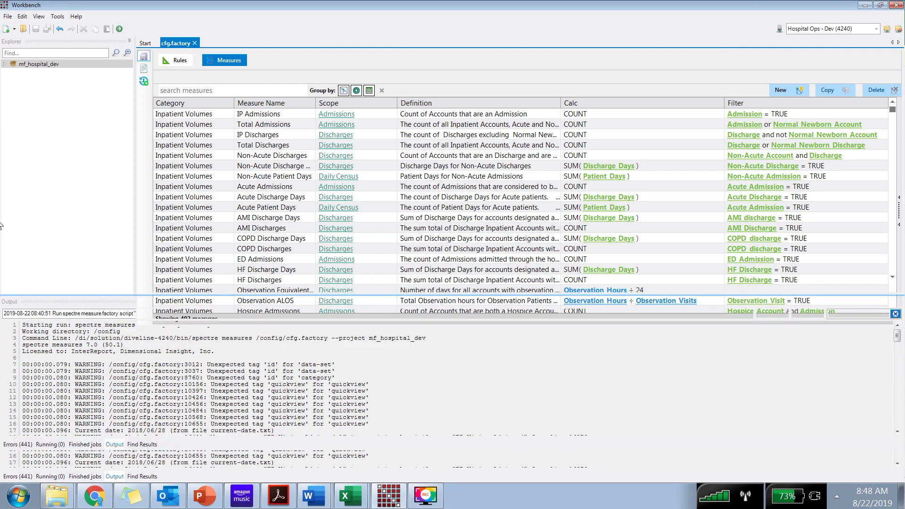
{"action": "left_click", "coordinate": [119, 28]}
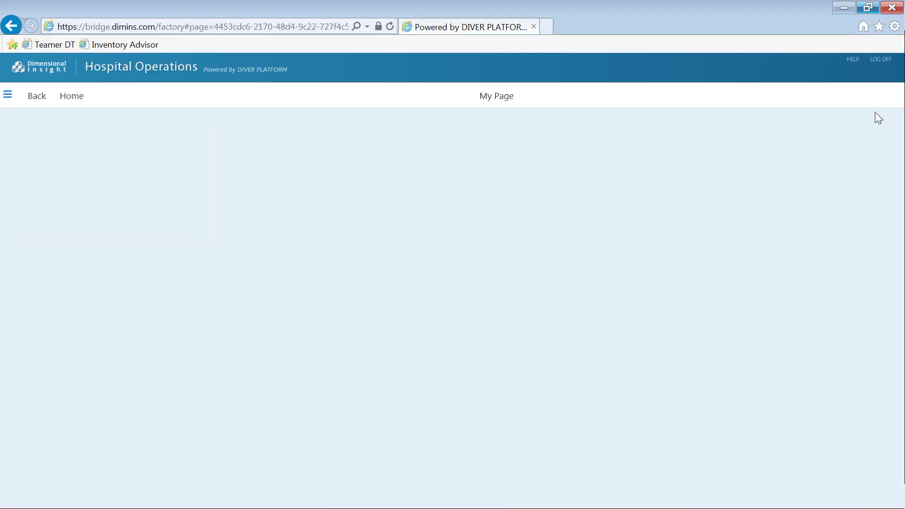
Add the Acute ALOS 12-month line chart and yesterday slider stamps to My Page
{"action": "left_click", "coordinate": [877, 126]}
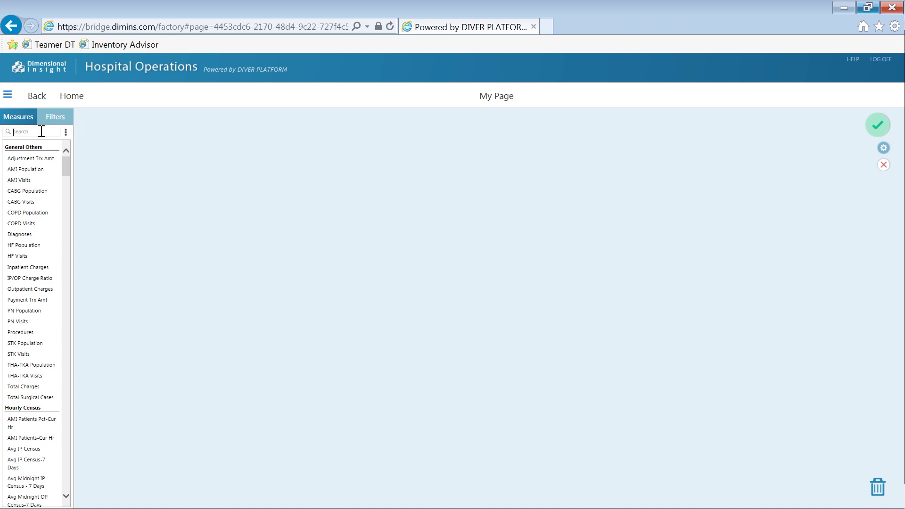
{"action": "type", "text": "acute alos"}
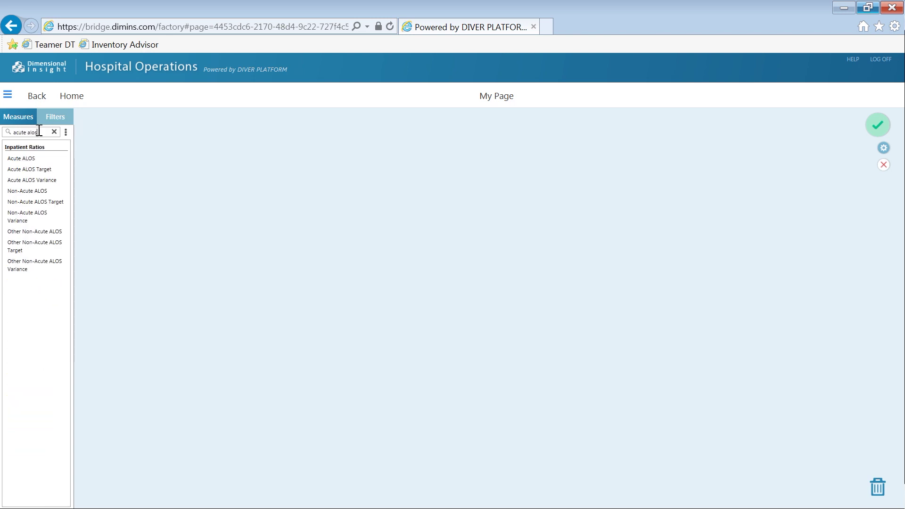
{"action": "left_click", "coordinate": [28, 158]}
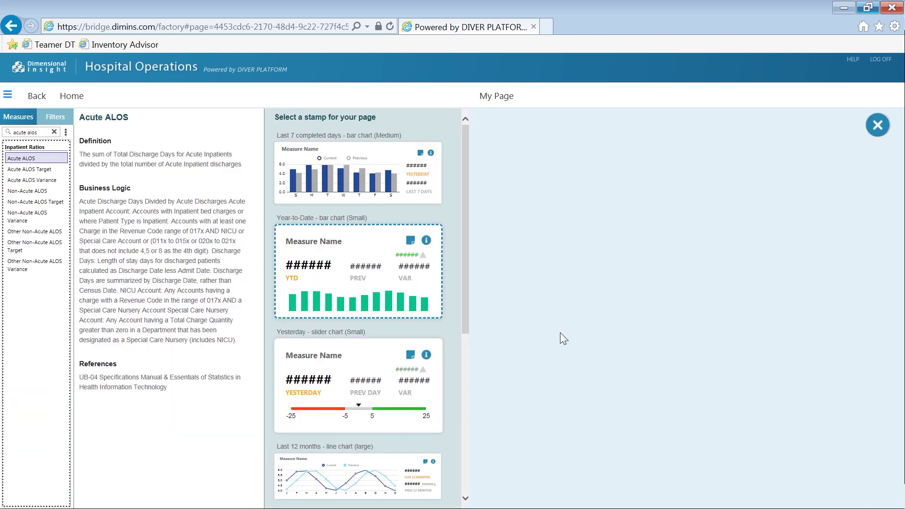
{"action": "left_click", "coordinate": [356, 469]}
{"action": "left_click", "coordinate": [29, 158]}
{"action": "scroll", "coordinate": [349, 298], "scroll_direction": "down", "scroll_amount": 1}
{"action": "left_click", "coordinate": [335, 319]}
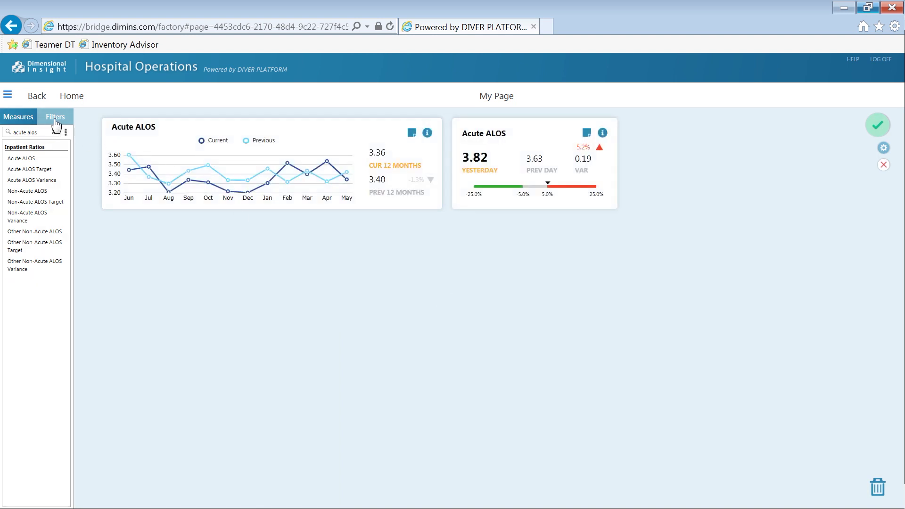
Add a Facility filter set to MAPLEWOOD HOSPITAL and open the line chart's analysis
{"action": "left_click", "coordinate": [54, 132]}
{"action": "type", "text": "fac"}
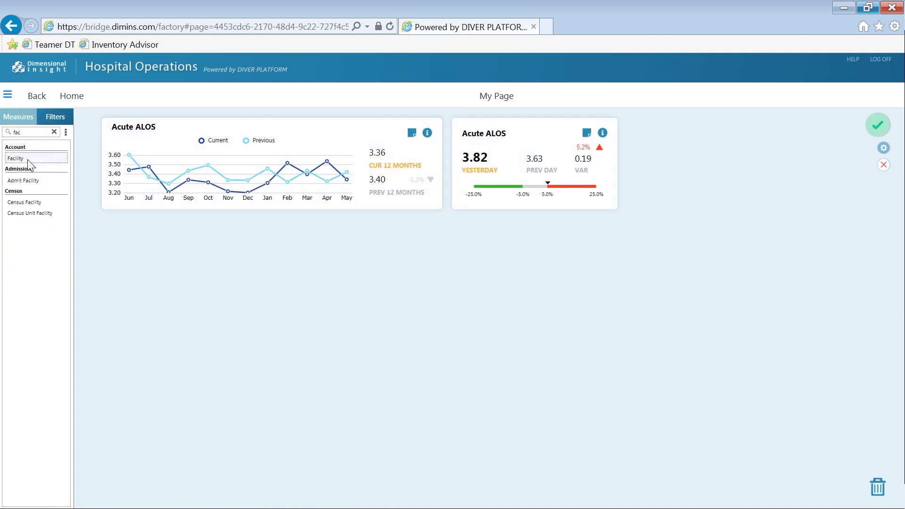
{"action": "left_click_drag", "start_coordinate": [30, 159], "coordinate": [744, 121]}
{"action": "left_click", "coordinate": [877, 125]}
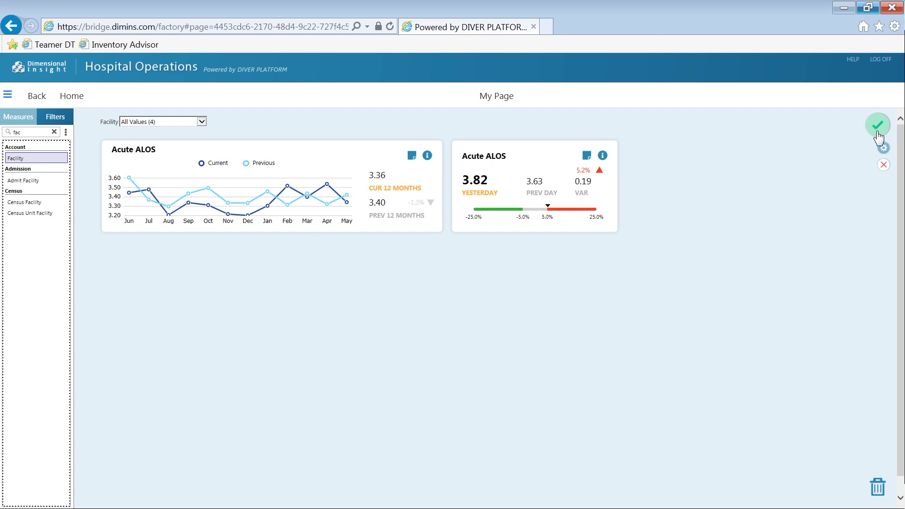
{"action": "left_click", "coordinate": [198, 121]}
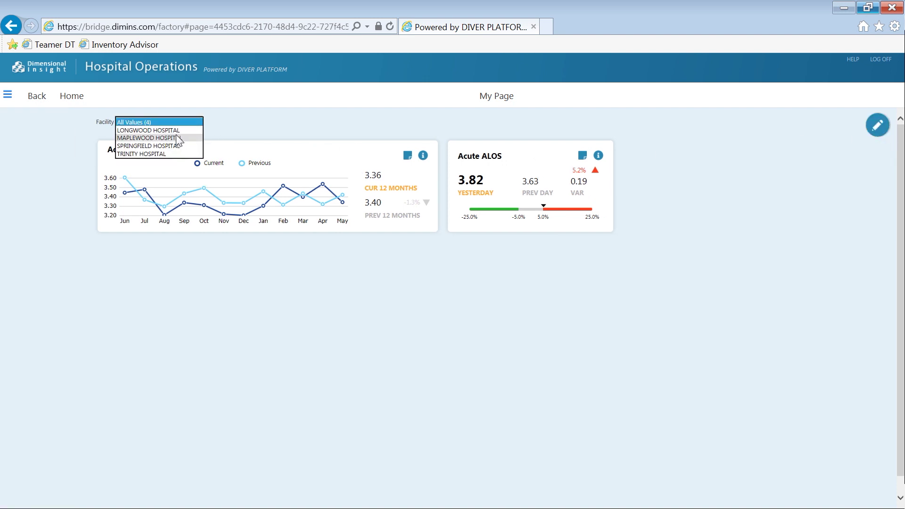
{"action": "left_click", "coordinate": [176, 134]}
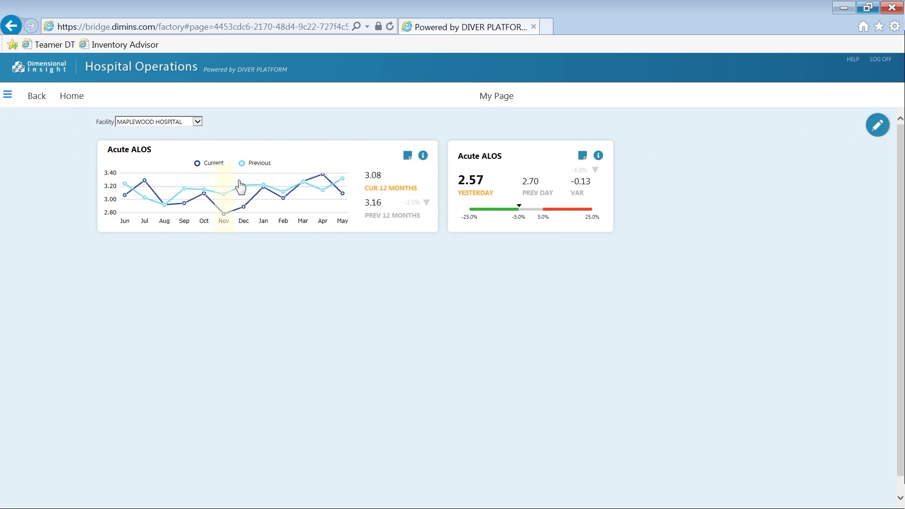
{"action": "left_click", "coordinate": [269, 195]}
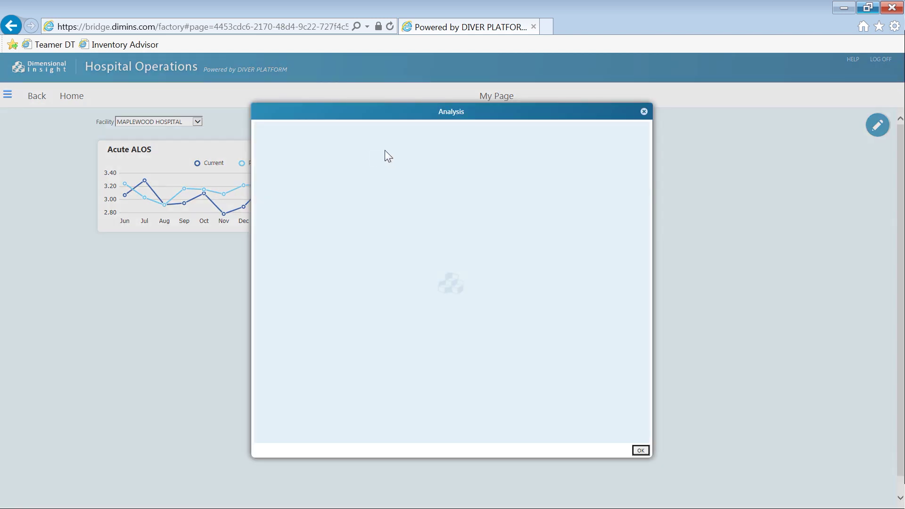
Break the Maplewood analysis down by Discharge Status, then open Acute ALOS from the Measure Dictionary
{"action": "left_click", "coordinate": [291, 173]}
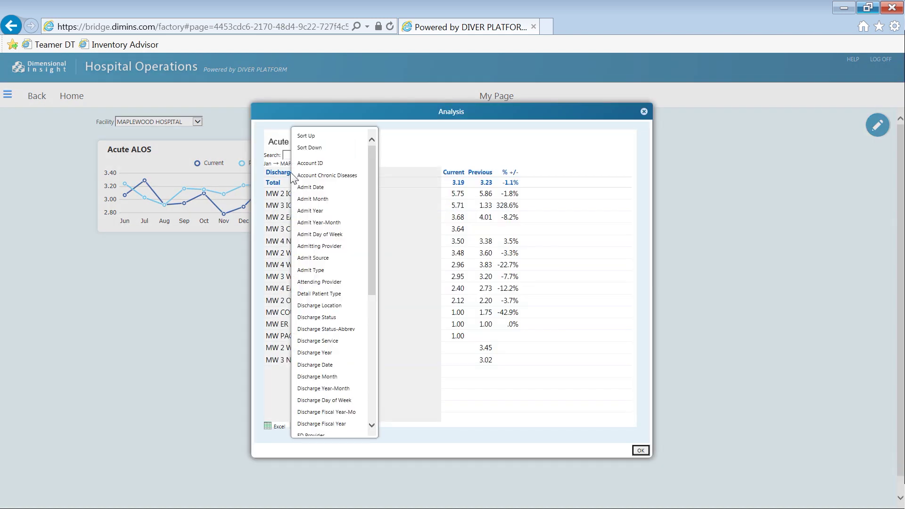
{"action": "left_click", "coordinate": [329, 318]}
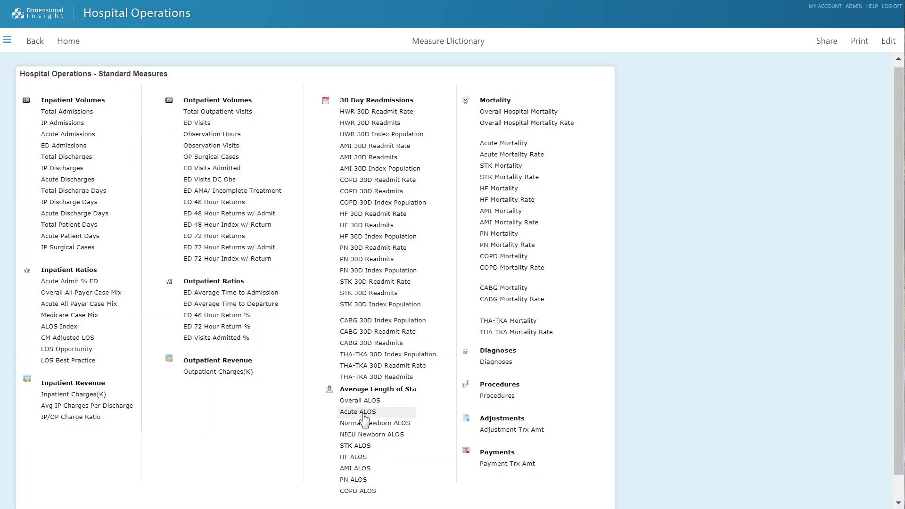
{"action": "left_click", "coordinate": [363, 414]}
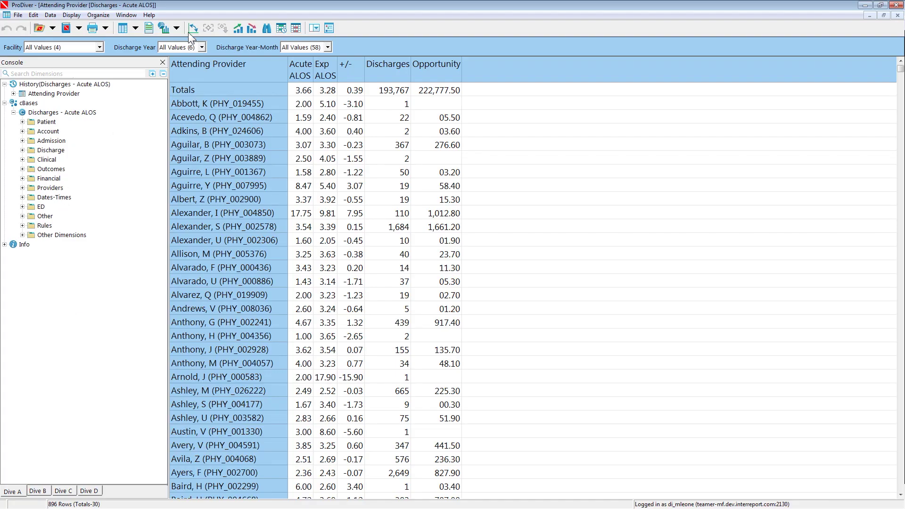
Add the Attending Provider Service column and sort providers by discharges, highest first
{"action": "double_click", "coordinate": [44, 188]}
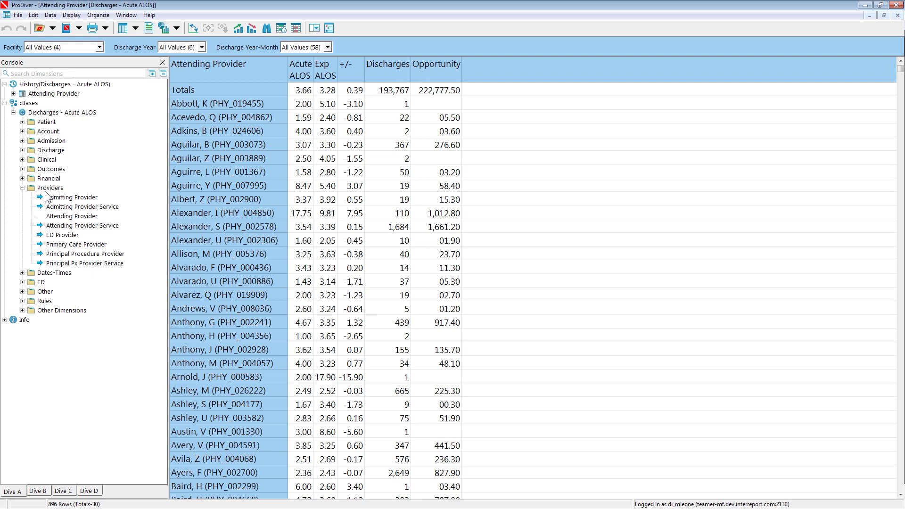
{"action": "double_click", "coordinate": [83, 226]}
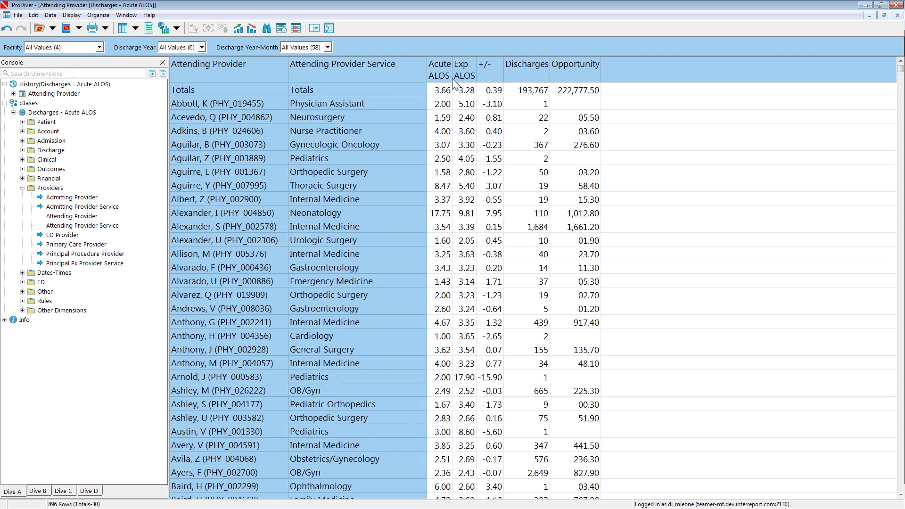
{"action": "left_click", "coordinate": [252, 28]}
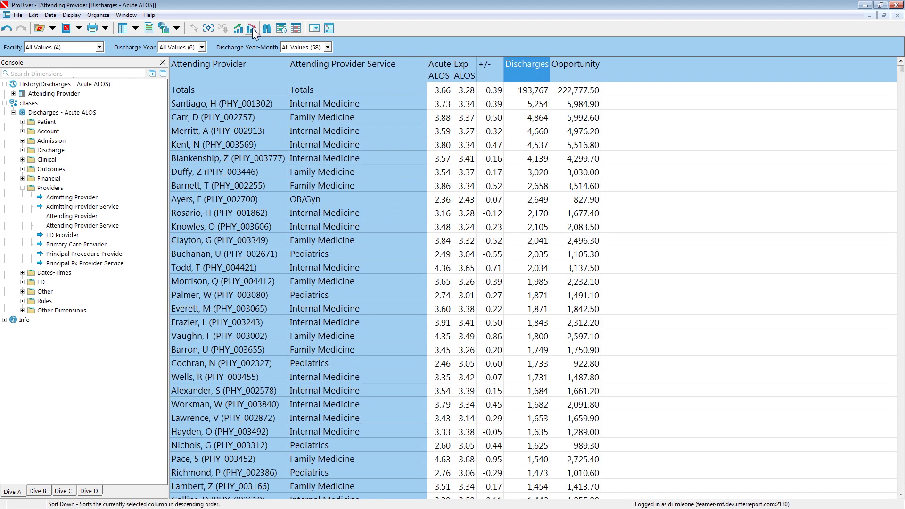
Dive one provider into Principal Dx Clinical Class
{"action": "left_click", "coordinate": [208, 129]}
{"action": "double_click", "coordinate": [46, 160]}
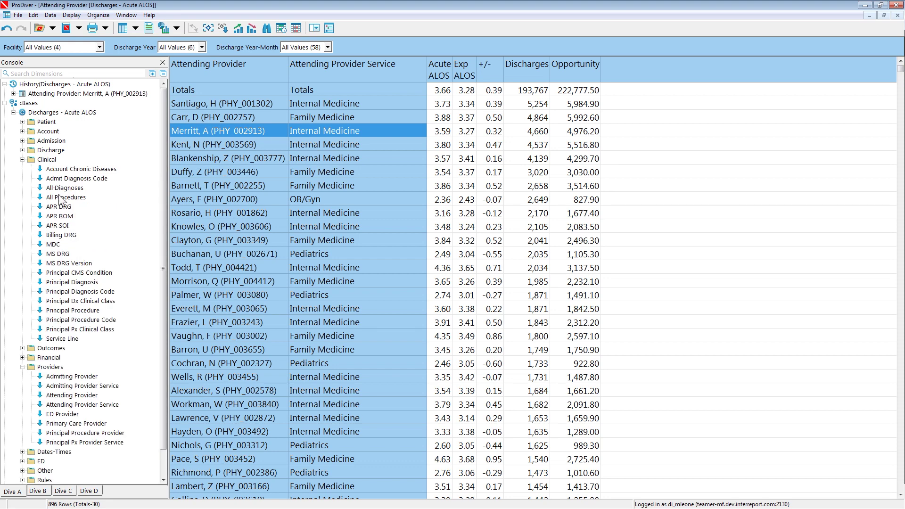
{"action": "double_click", "coordinate": [75, 301]}
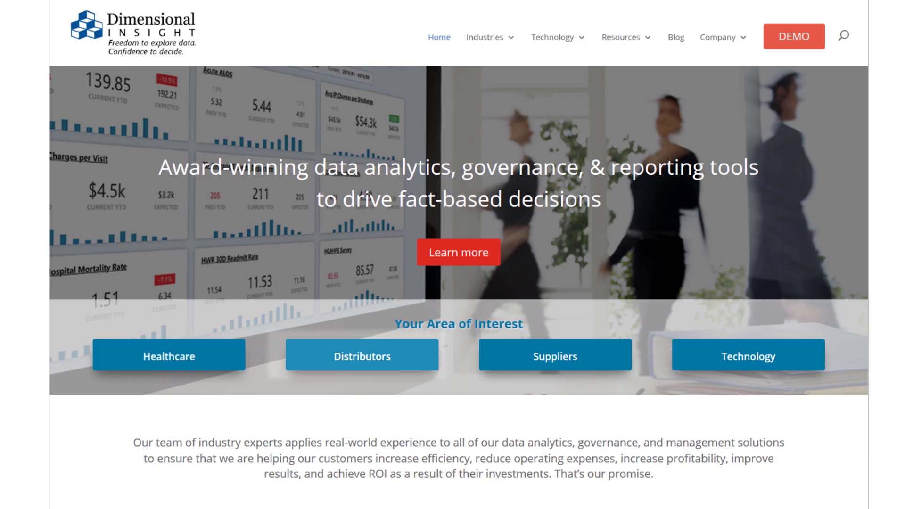
Scroll past the Success Stories cards to the Analyst Reviews from Dresner, KLAS, BARC and Gartner
{"action": "scroll", "coordinate": [458, 254], "scroll_direction": "down", "scroll_amount": 2}
{"action": "scroll", "coordinate": [459, 255], "scroll_direction": "down", "scroll_amount": 10}
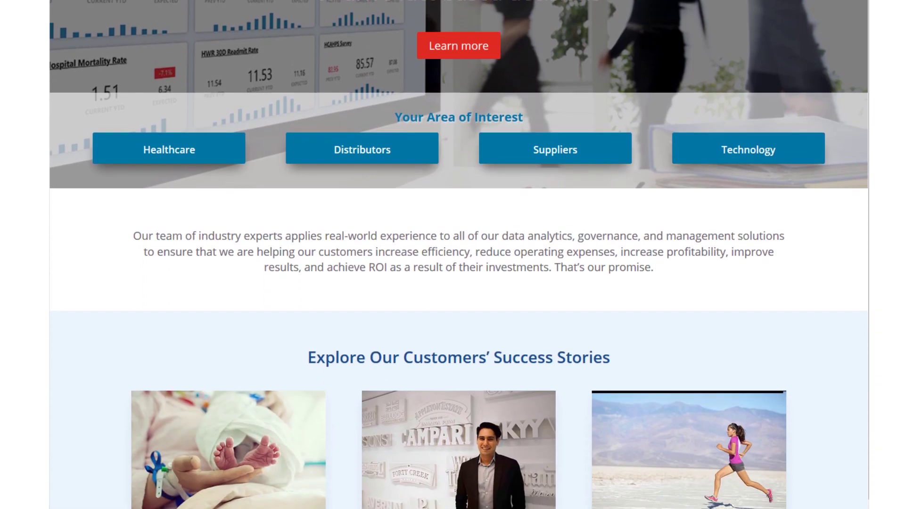
{"action": "scroll", "coordinate": [458, 255], "scroll_direction": "down", "scroll_amount": 11}
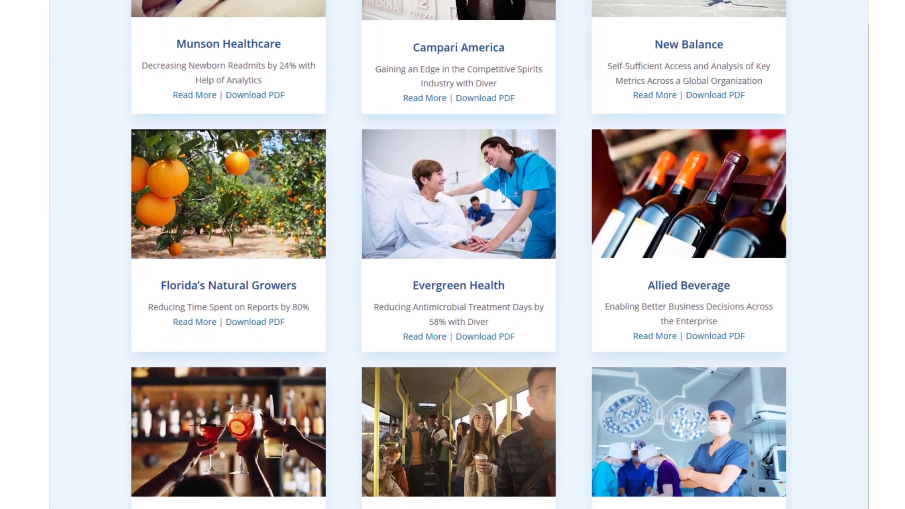
{"action": "scroll", "coordinate": [458, 254], "scroll_direction": "down", "scroll_amount": 2}
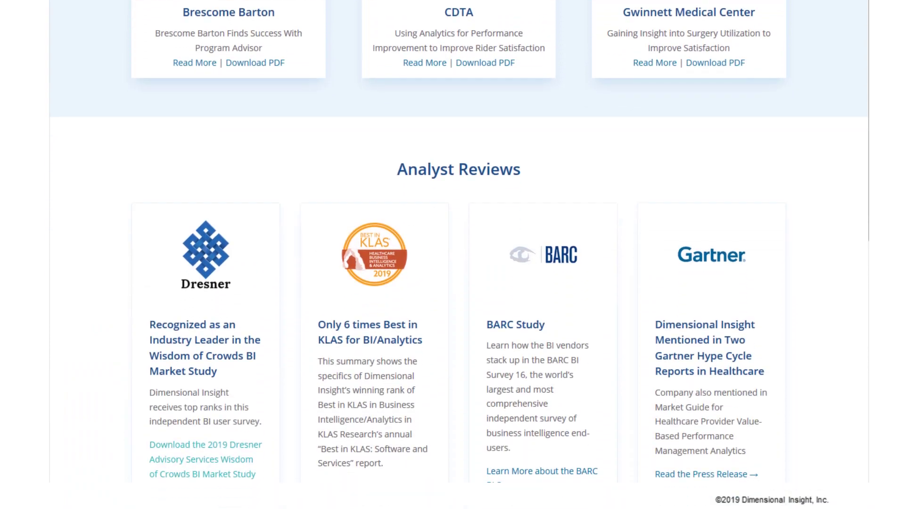